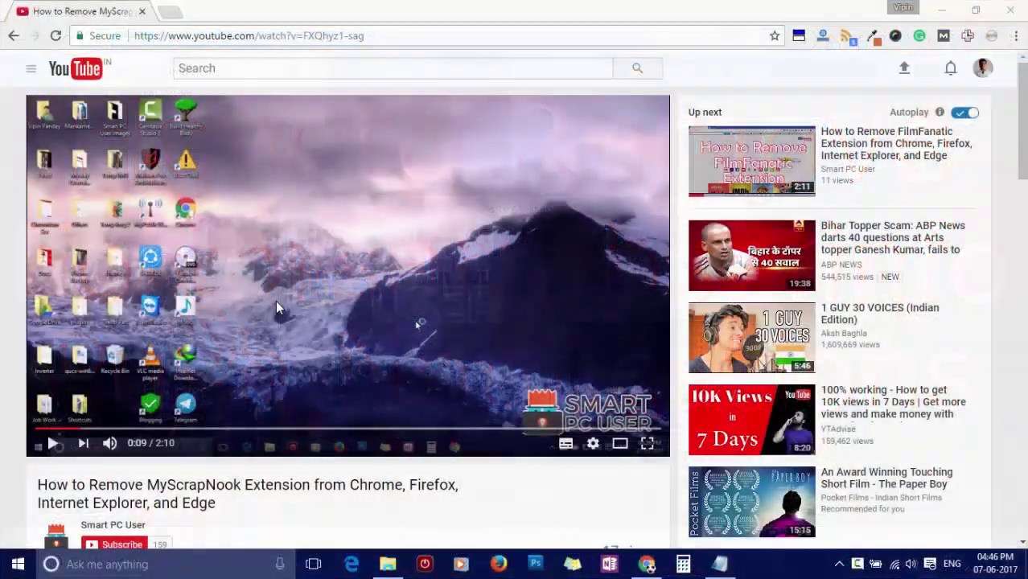
# Subscribe to the Smart PC User channel with 'Send me all notifications' turned on.
pyautogui.scroll(-2, 275, 300)
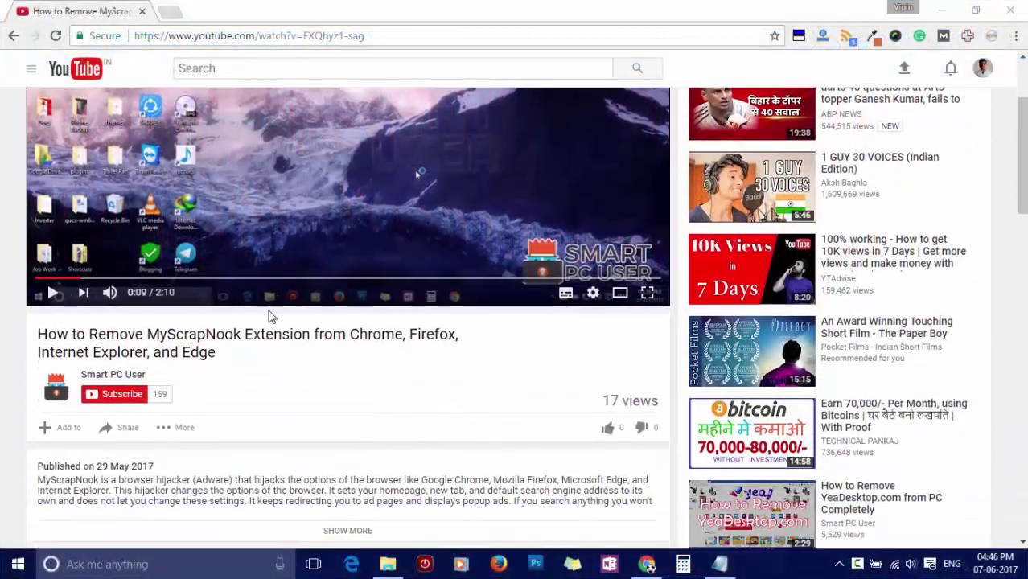
pyautogui.click(118, 400)
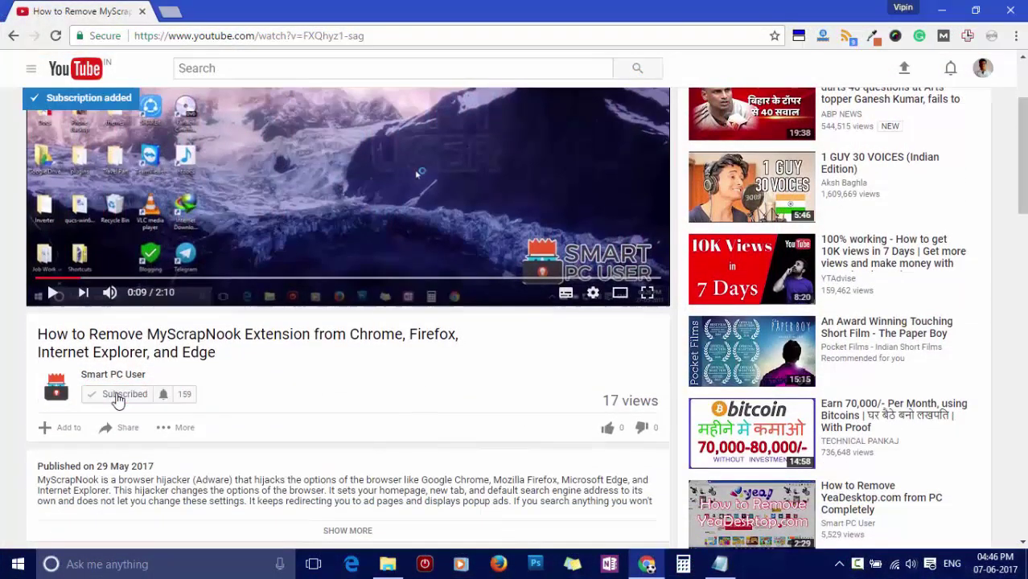
pyautogui.click(163, 396)
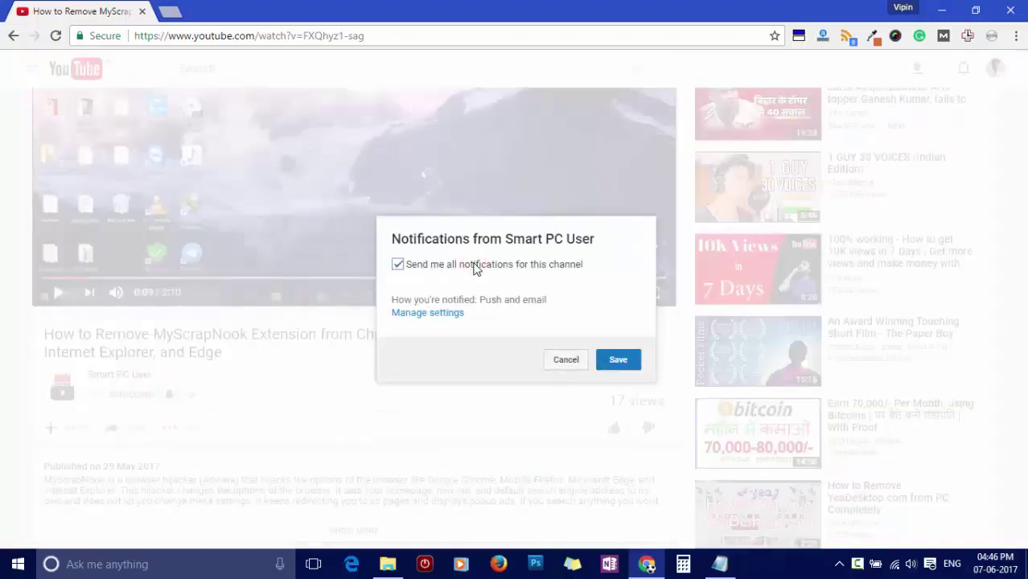
pyautogui.click(617, 359)
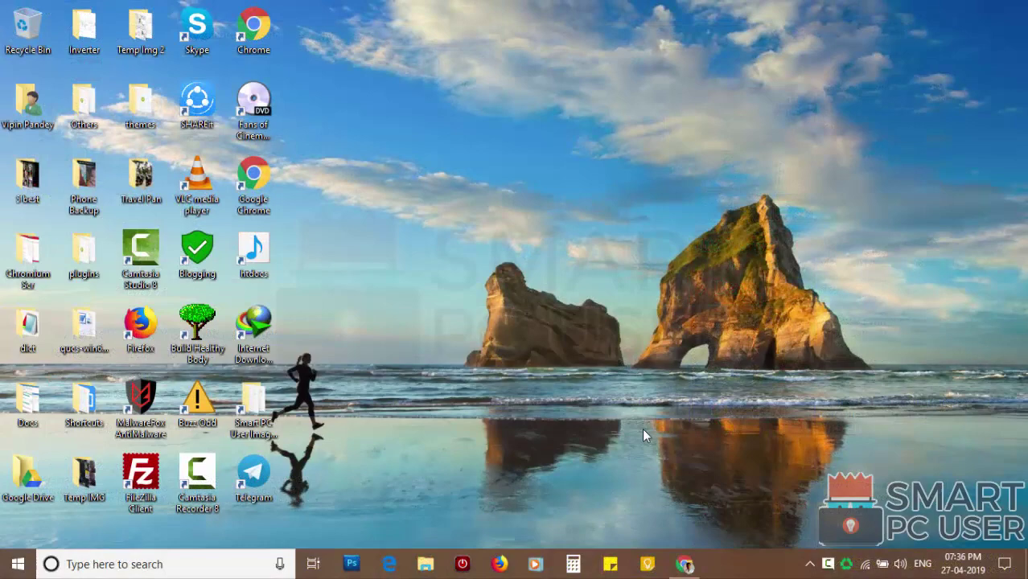
pyautogui.click(682, 566)
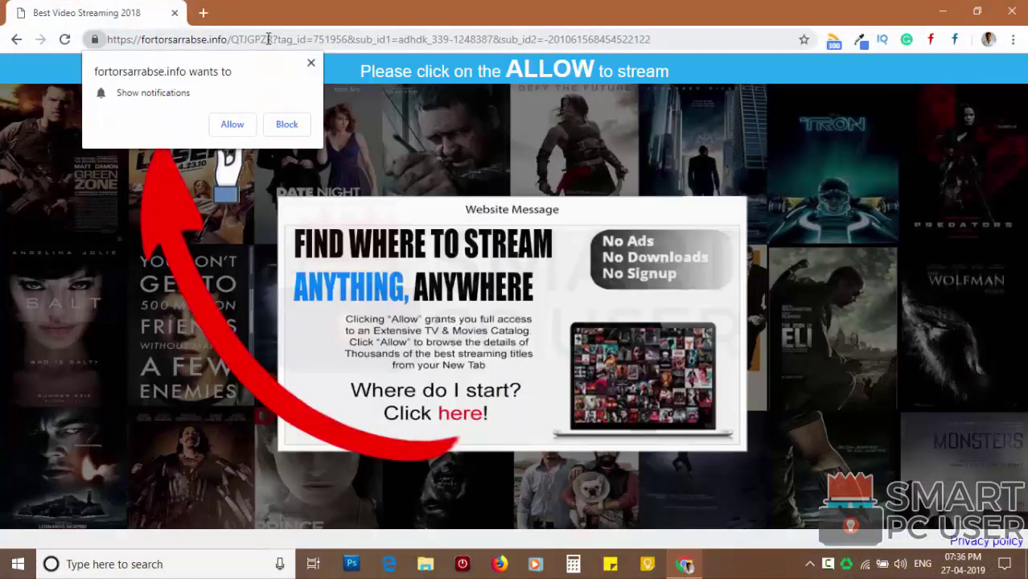
pyautogui.click(263, 42)
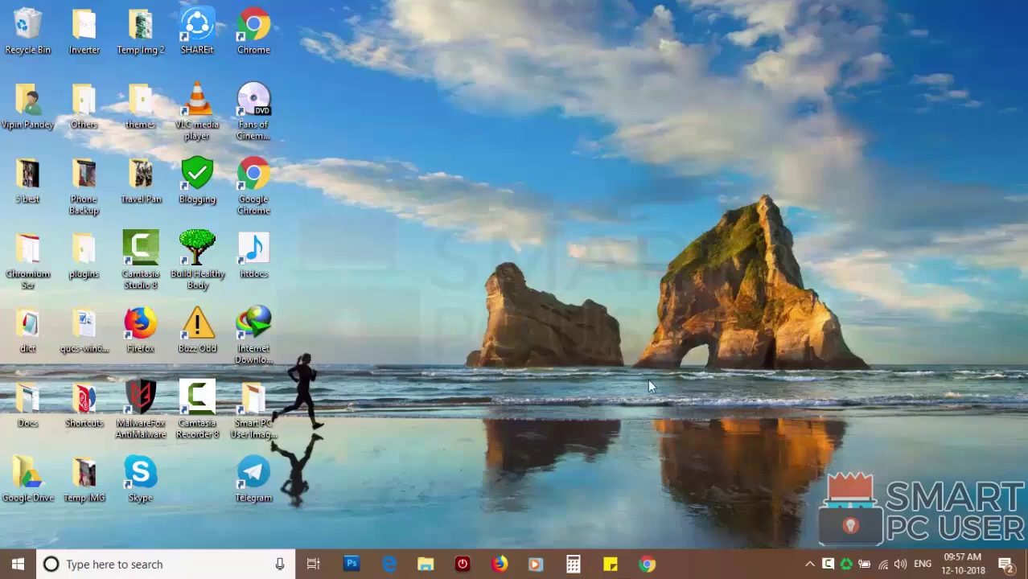
# Launch Chrome maximized and go to Settings > Advanced > Content settings.
pyautogui.click(647, 563)
pyautogui.click(975, 16)
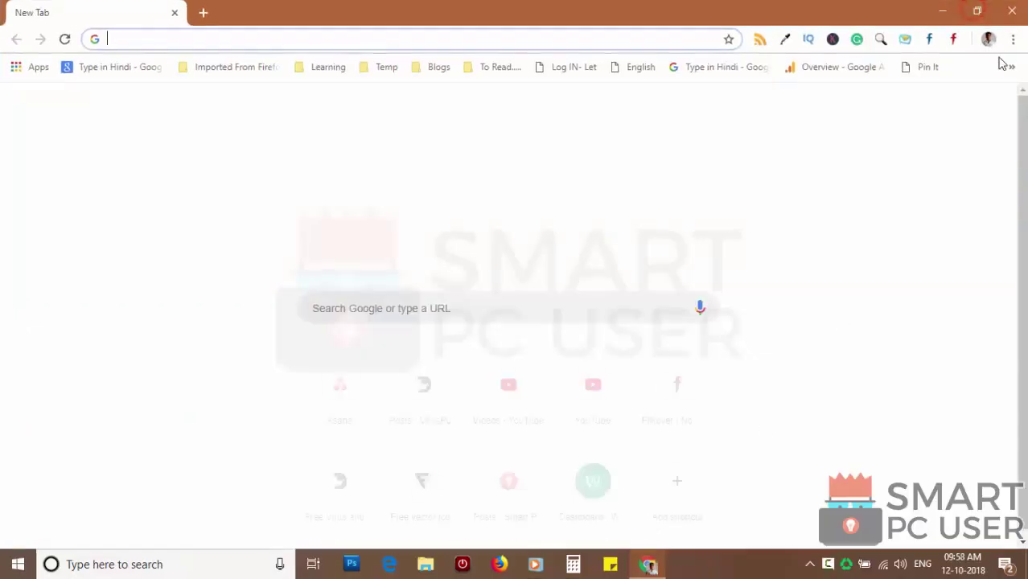
pyautogui.click(1012, 39)
pyautogui.click(871, 312)
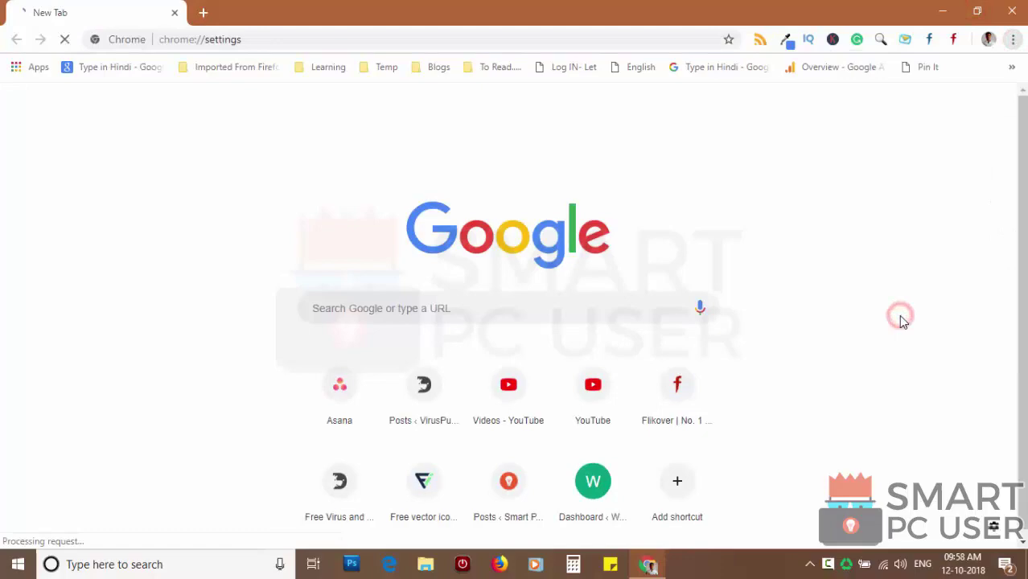
pyautogui.scroll(-10, 505, 326)
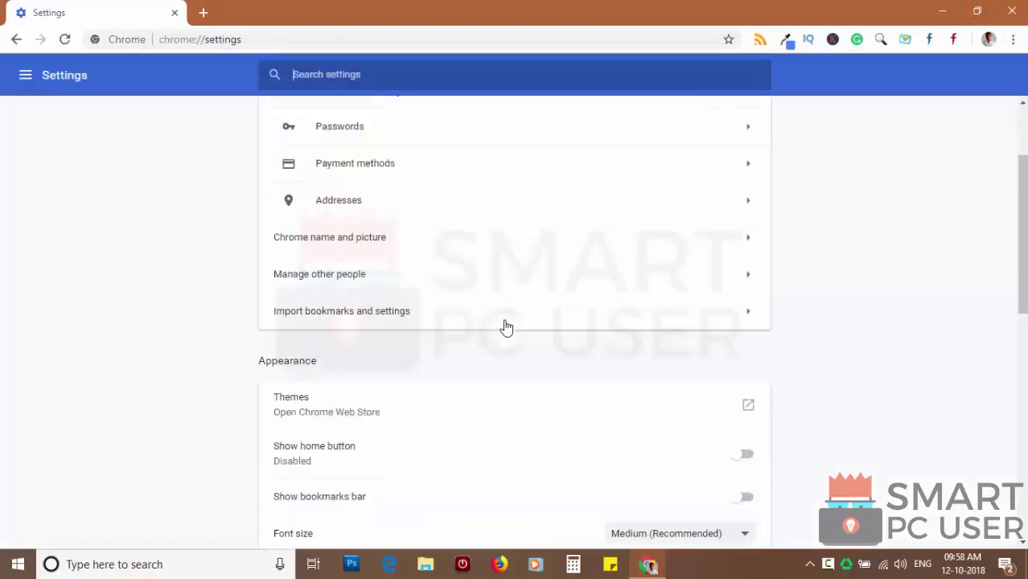
pyautogui.click(505, 487)
pyautogui.scroll(-2, 471, 457)
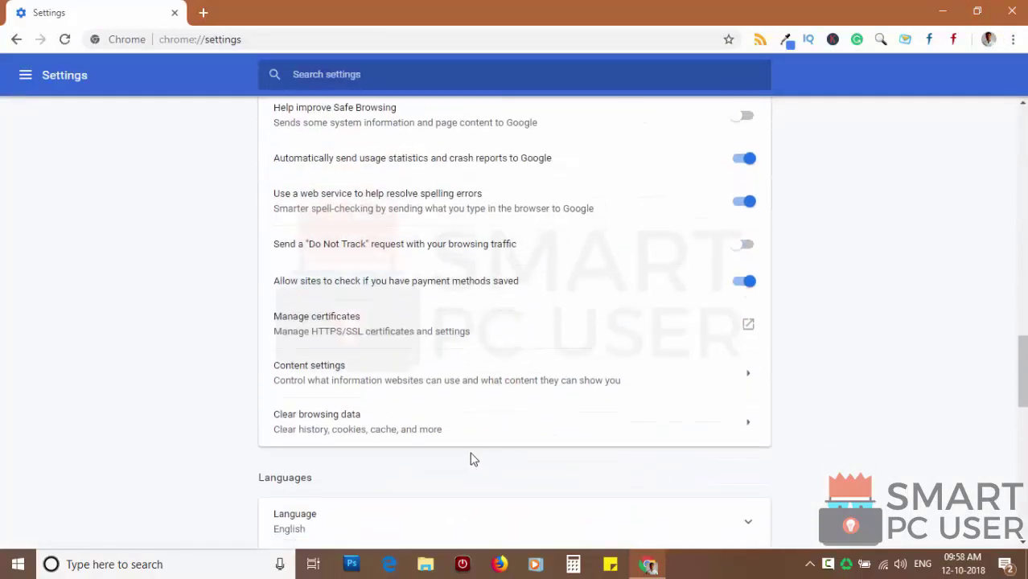
pyautogui.click(331, 368)
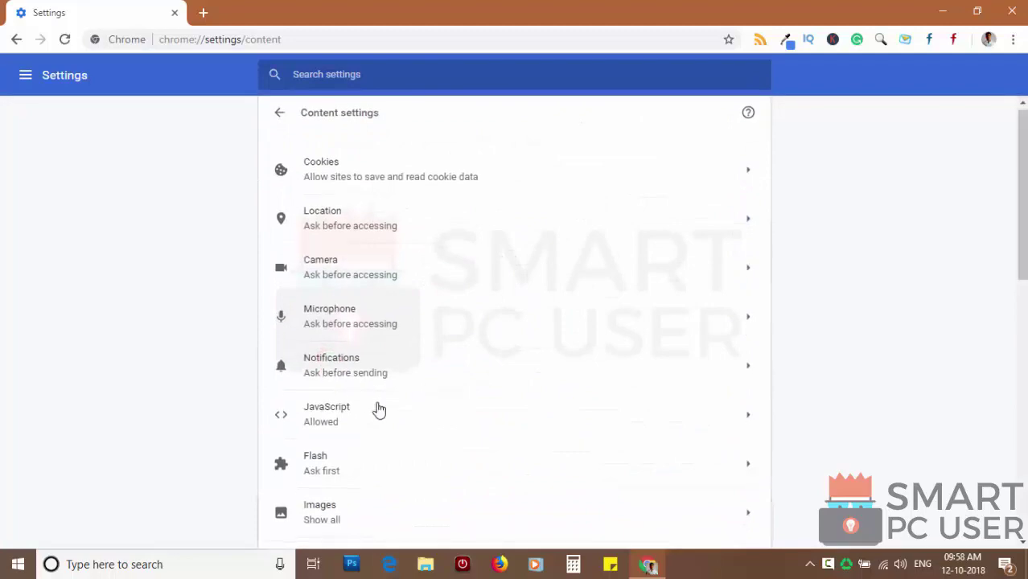
pyautogui.scroll(-1, 300, 294)
# Remove sinopt1k, wea4her, lukcontentdelivery and zippnewsupdate from Chrome's notification Allow list.
pyautogui.click(344, 297)
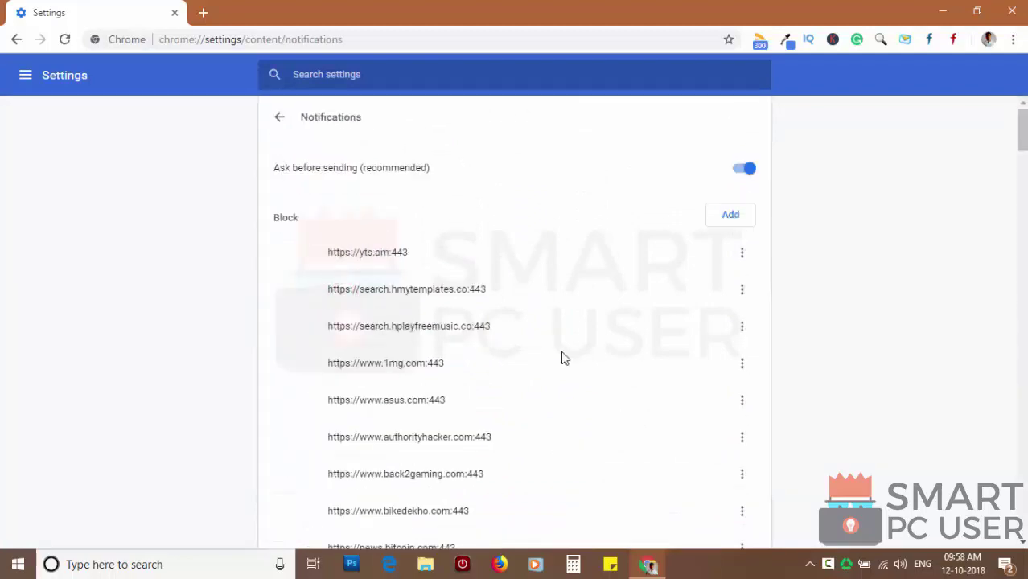
pyautogui.moveTo(1024, 140); pyautogui.dragTo(1024, 509)
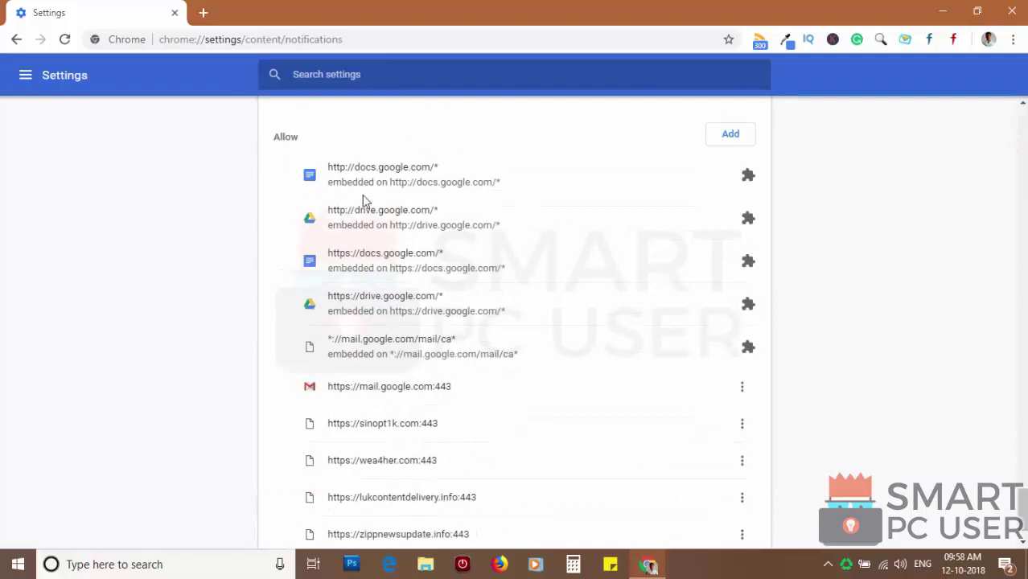
pyautogui.scroll(-1, 336, 363)
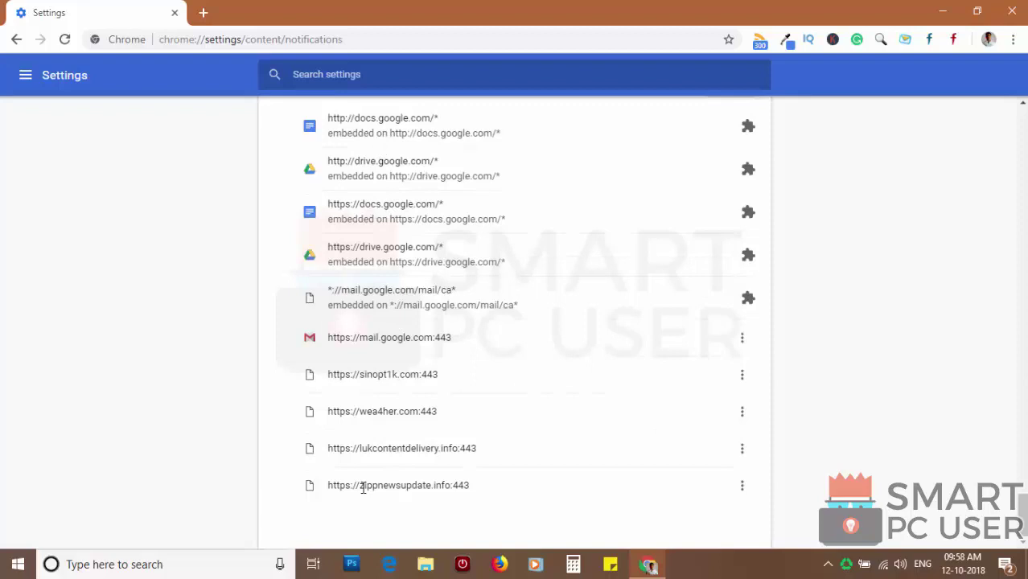
pyautogui.click(743, 378)
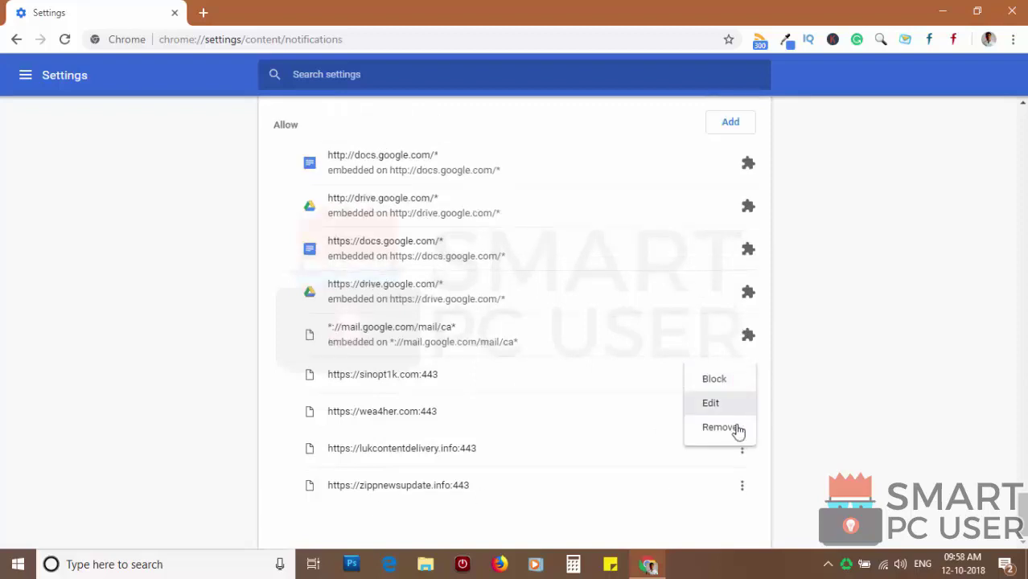
pyautogui.click(734, 426)
pyautogui.click(743, 410)
pyautogui.click(728, 464)
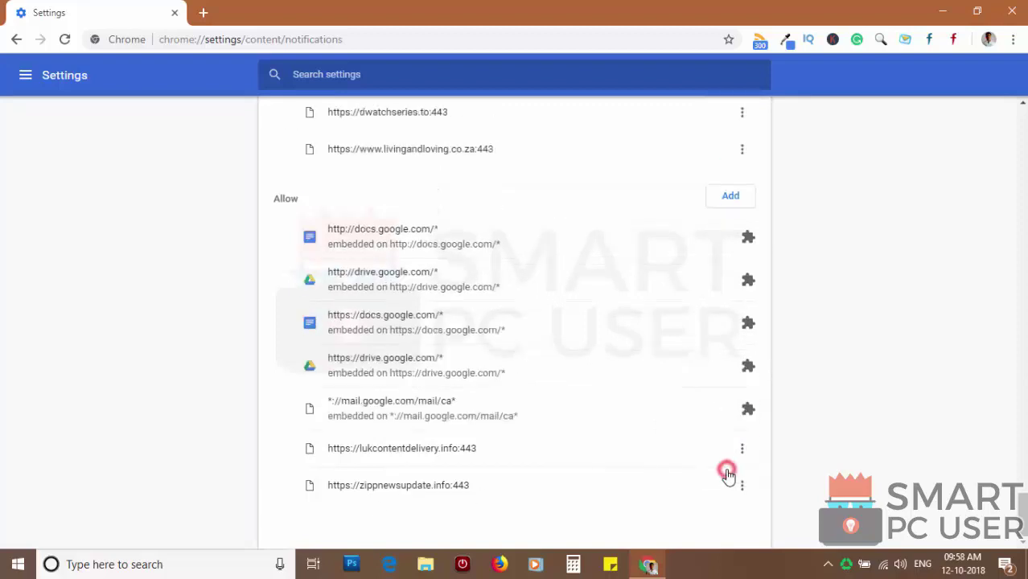
pyautogui.click(744, 449)
pyautogui.click(730, 501)
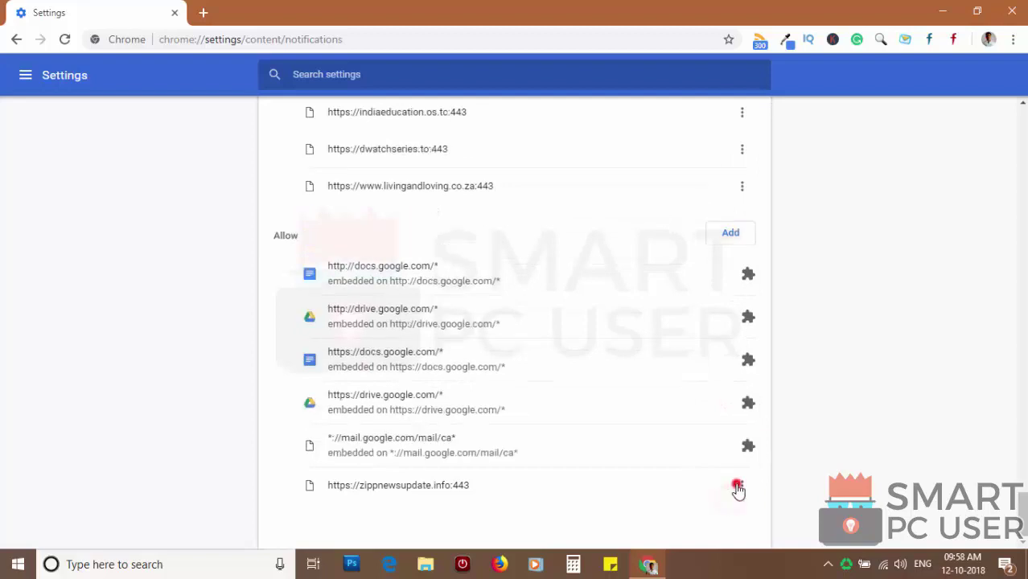
pyautogui.click(734, 486)
pyautogui.click(728, 481)
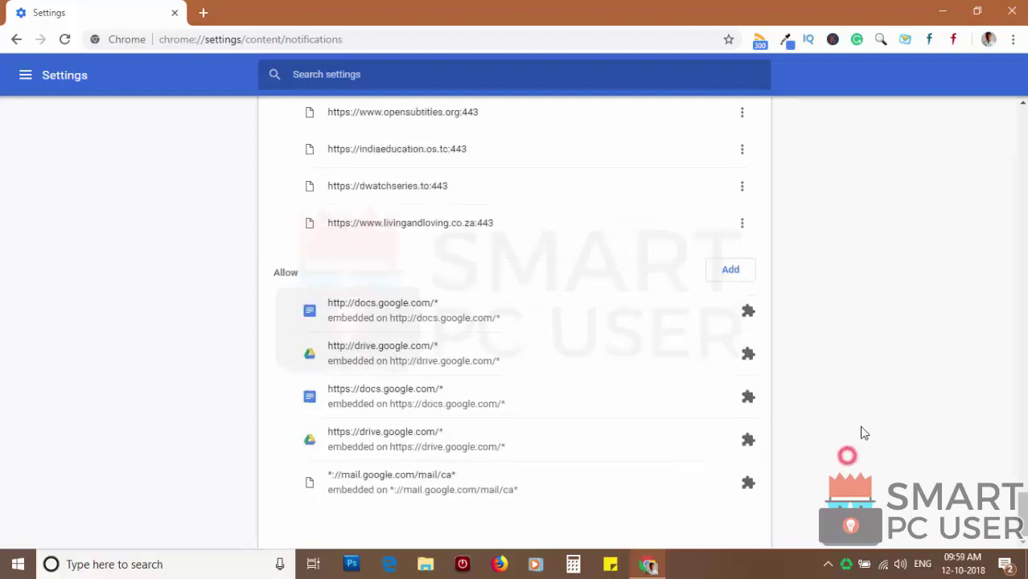
# Restart Chrome and confirm 'Restore settings to their original defaults' under Advanced settings.
pyautogui.click(1012, 10)
pyautogui.click(650, 561)
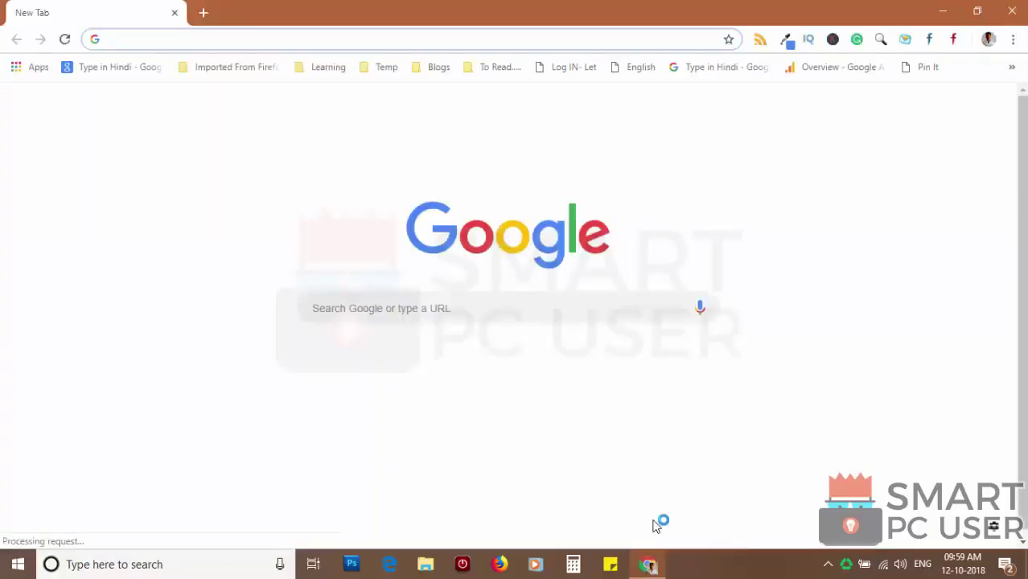
pyautogui.click(1013, 40)
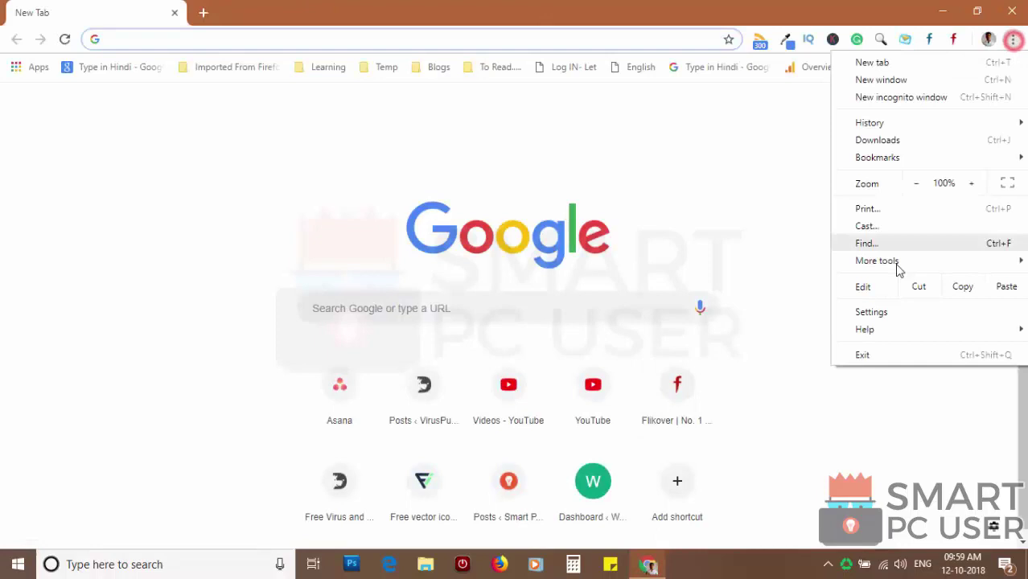
pyautogui.click(884, 316)
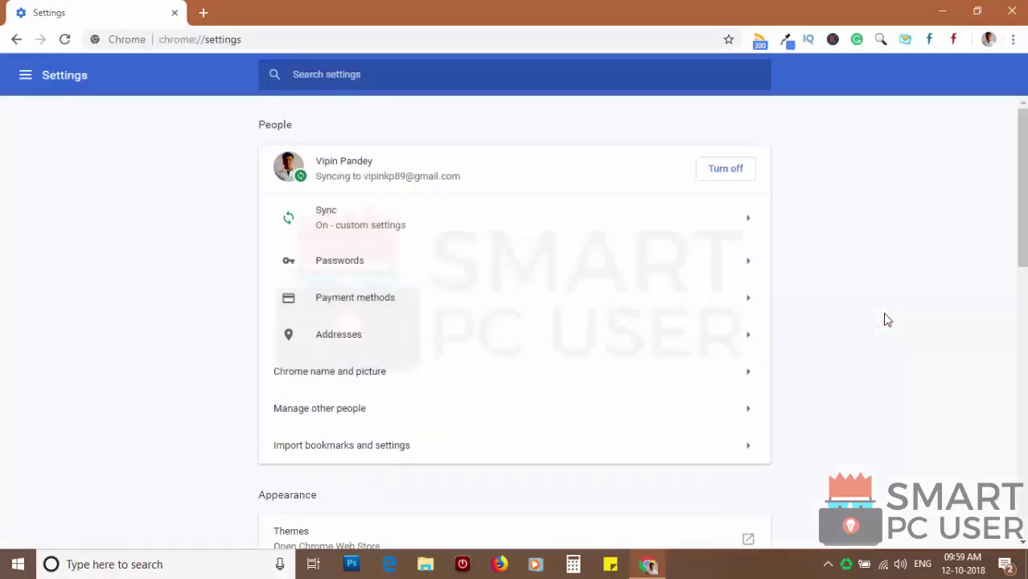
pyautogui.scroll(-10, 888, 320)
pyautogui.click(532, 487)
pyautogui.scroll(-15, 851, 386)
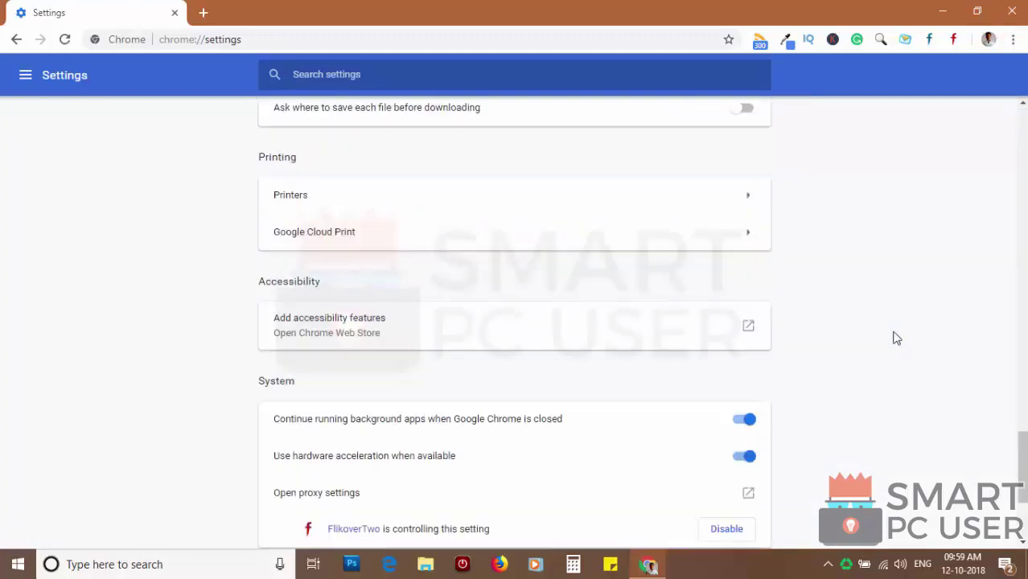
pyautogui.scroll(-3, 897, 339)
pyautogui.click(341, 412)
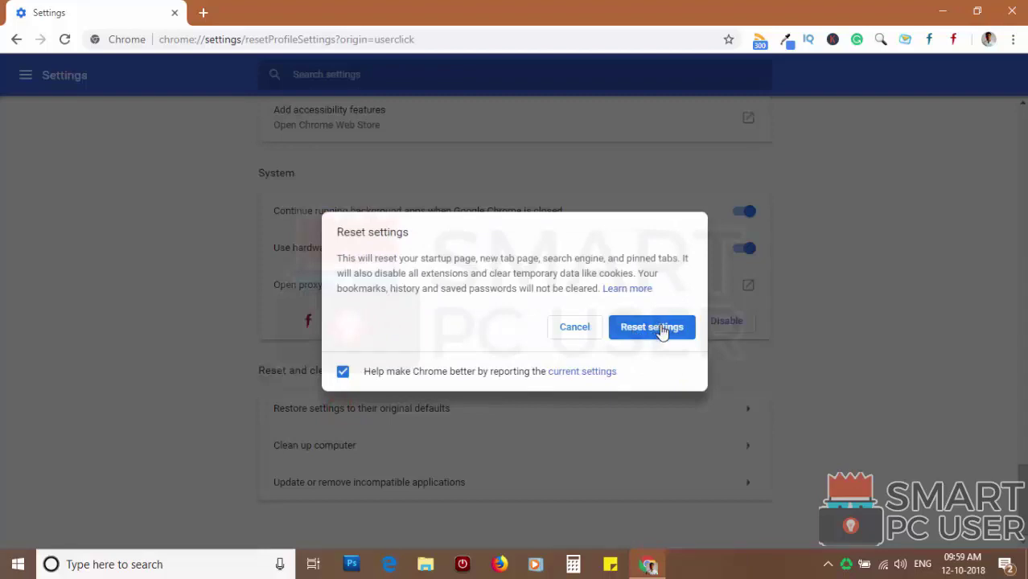
pyautogui.click(661, 332)
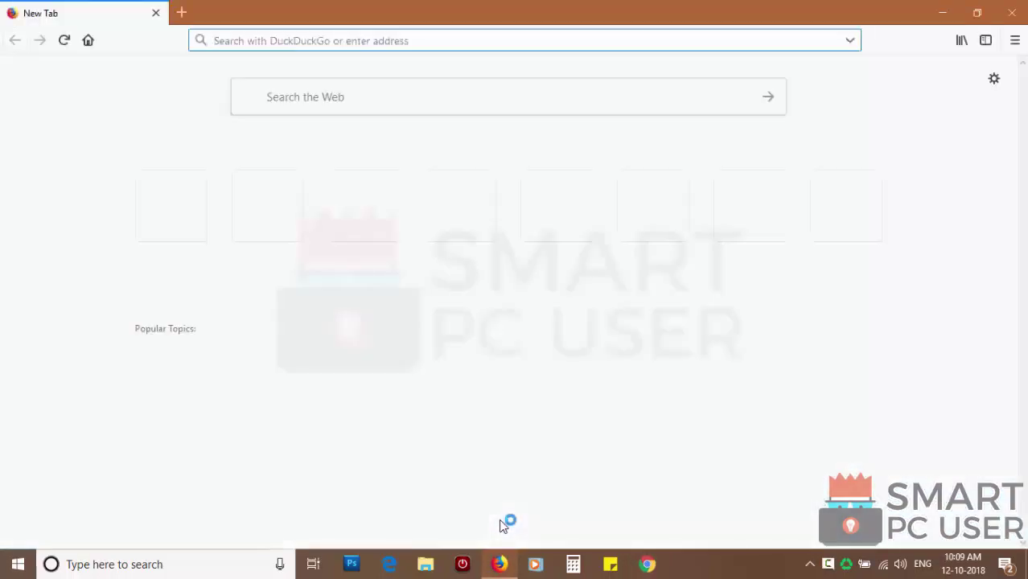
# Open Firefox's notification permissions from Options > Privacy & Security.
pyautogui.click(1015, 40)
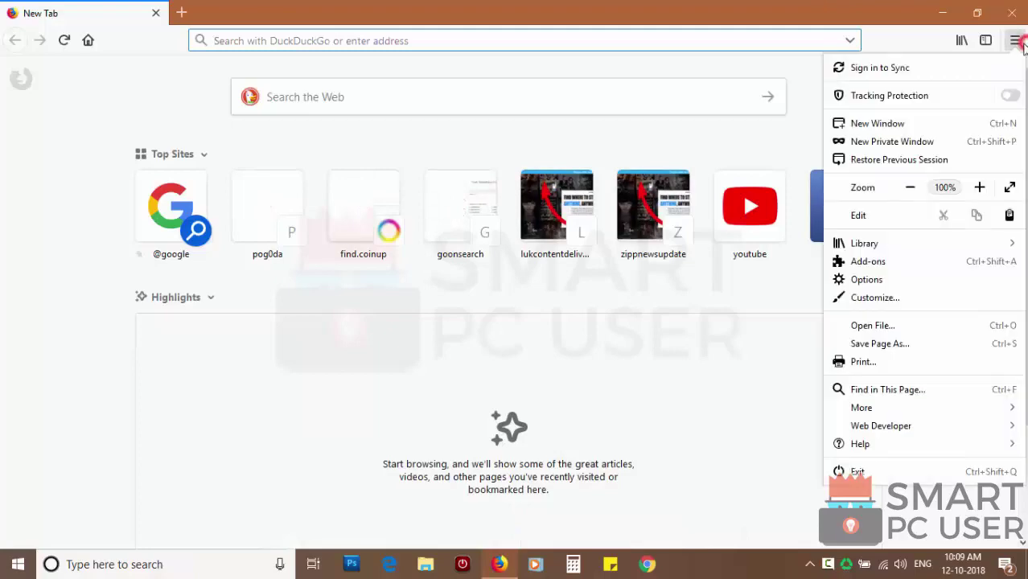
pyautogui.click(865, 282)
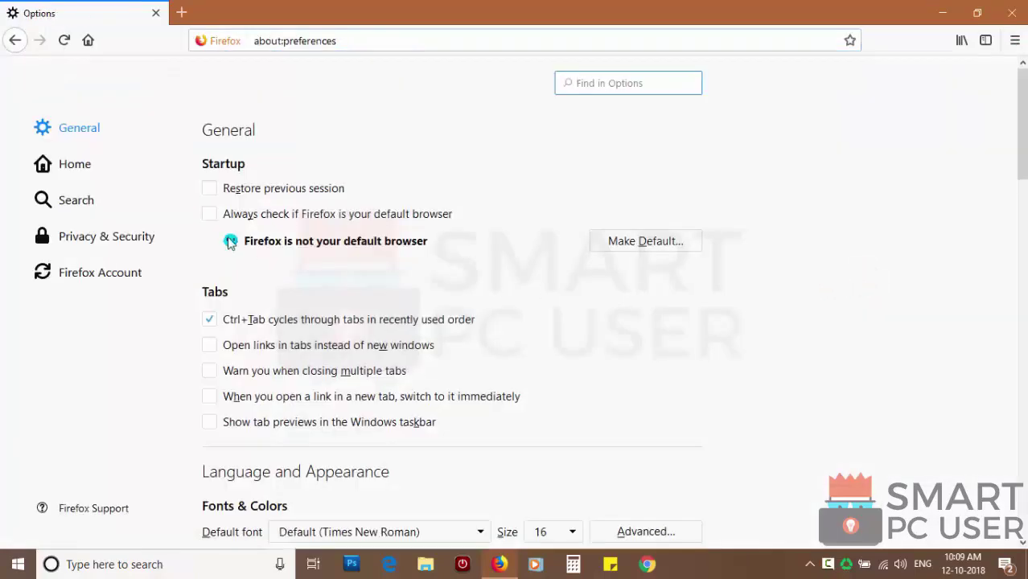
pyautogui.click(121, 236)
pyautogui.scroll(-15, 457, 300)
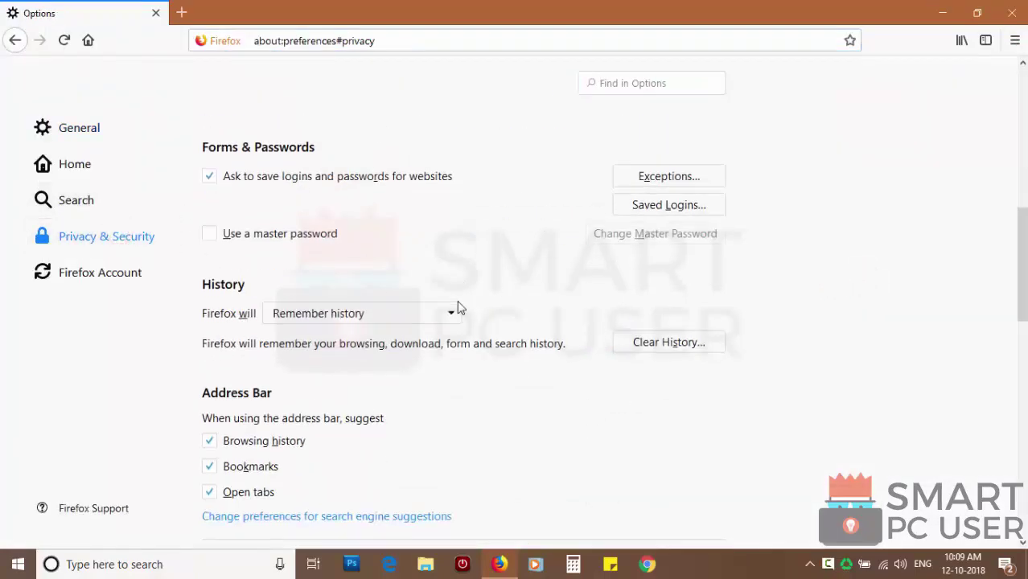
pyautogui.scroll(2, 251, 213)
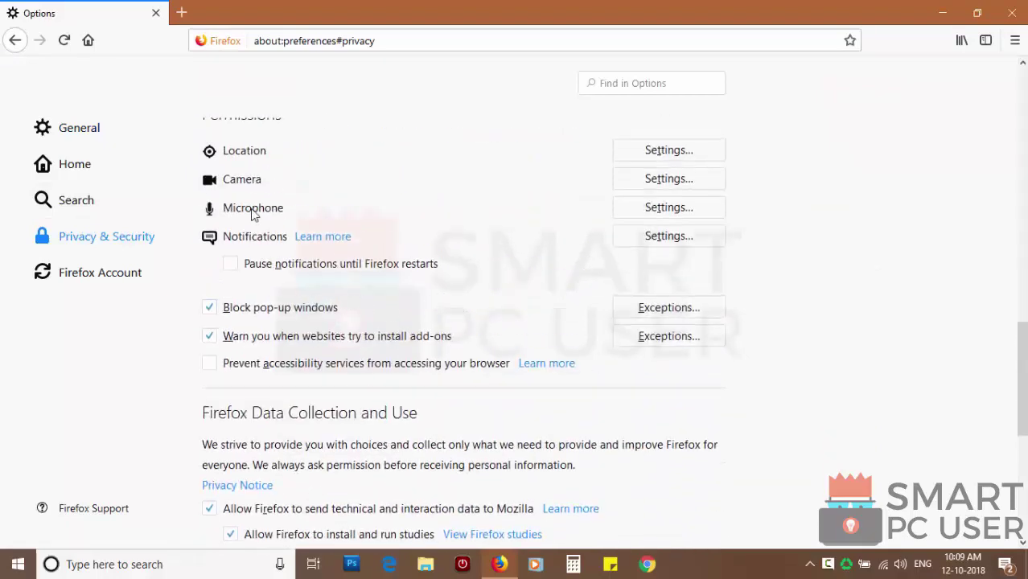
pyautogui.click(670, 238)
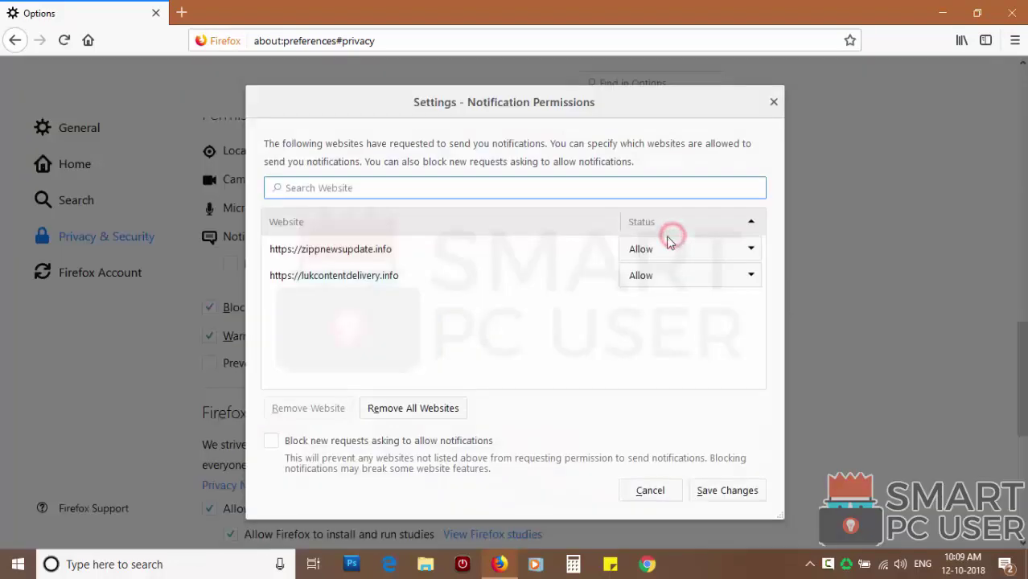
# Block zippnewsupdate.info and lukcontentdelivery.info, remove all websites, save changes, and close Firefox.
pyautogui.click(680, 251)
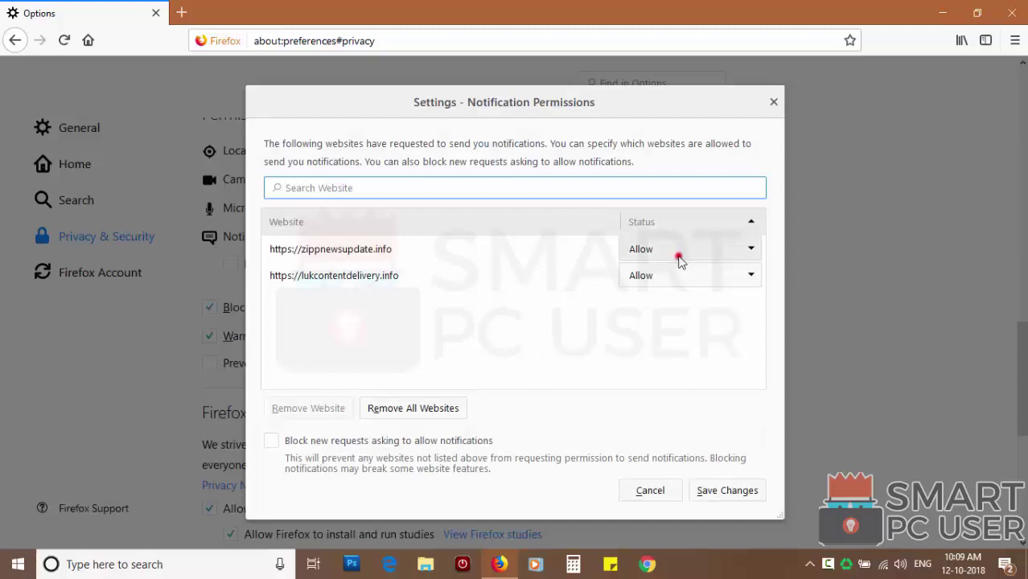
pyautogui.click(645, 291)
pyautogui.click(658, 278)
pyautogui.click(647, 318)
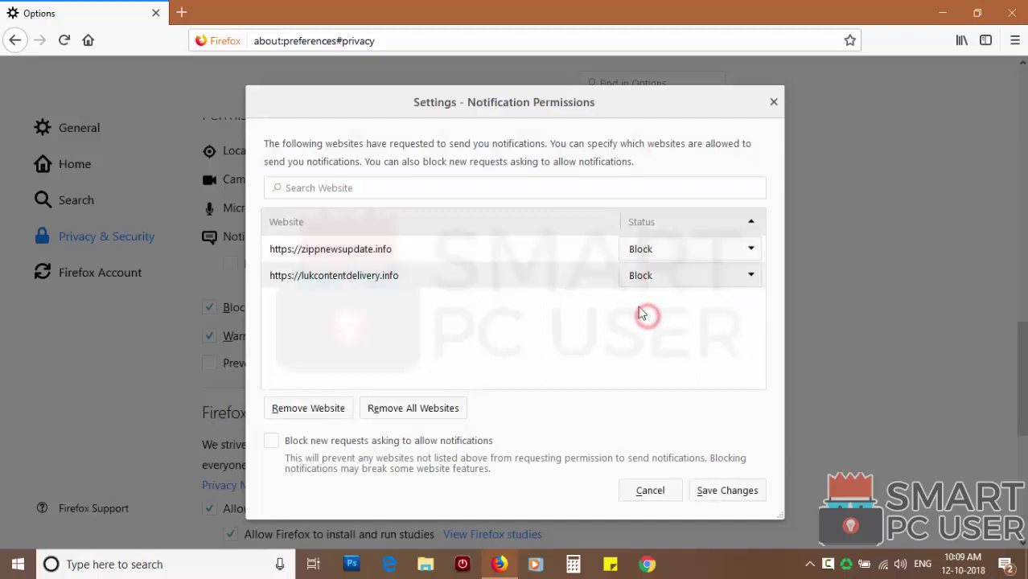
pyautogui.click(414, 408)
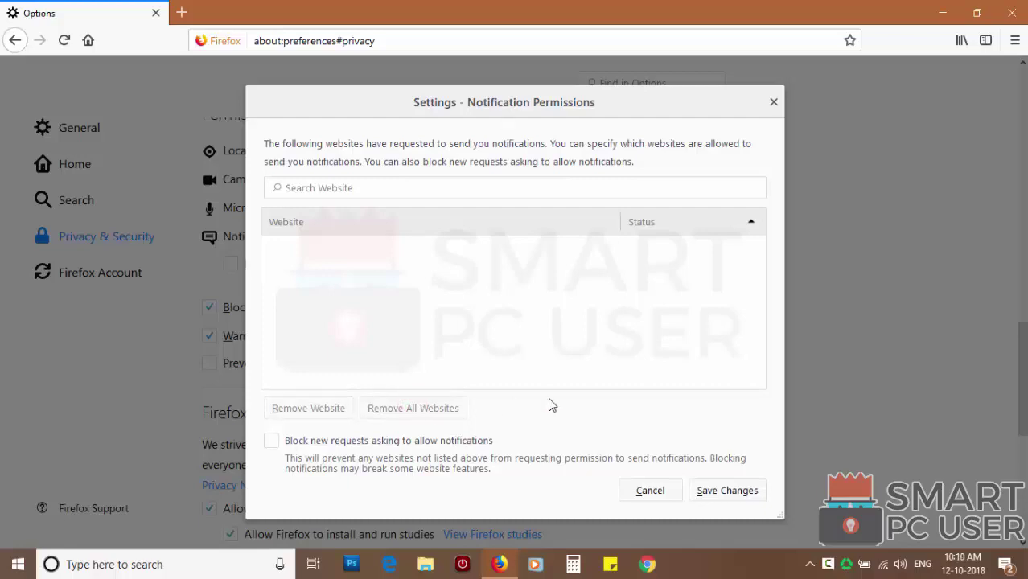
pyautogui.click(725, 490)
pyautogui.click(1016, 16)
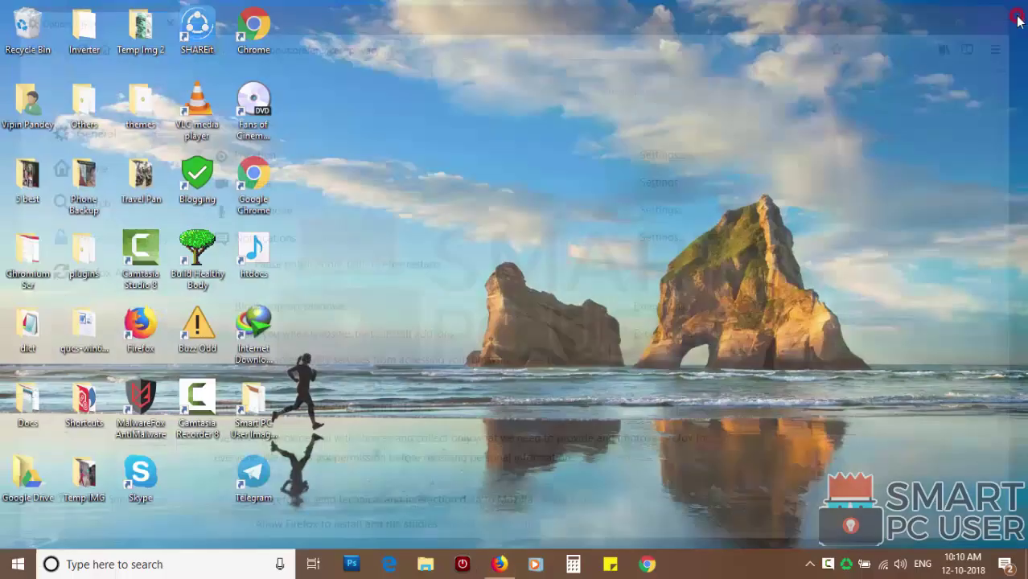
# Reopen Firefox and confirm Refresh Firefox from Help > Troubleshooting Information.
pyautogui.click(499, 564)
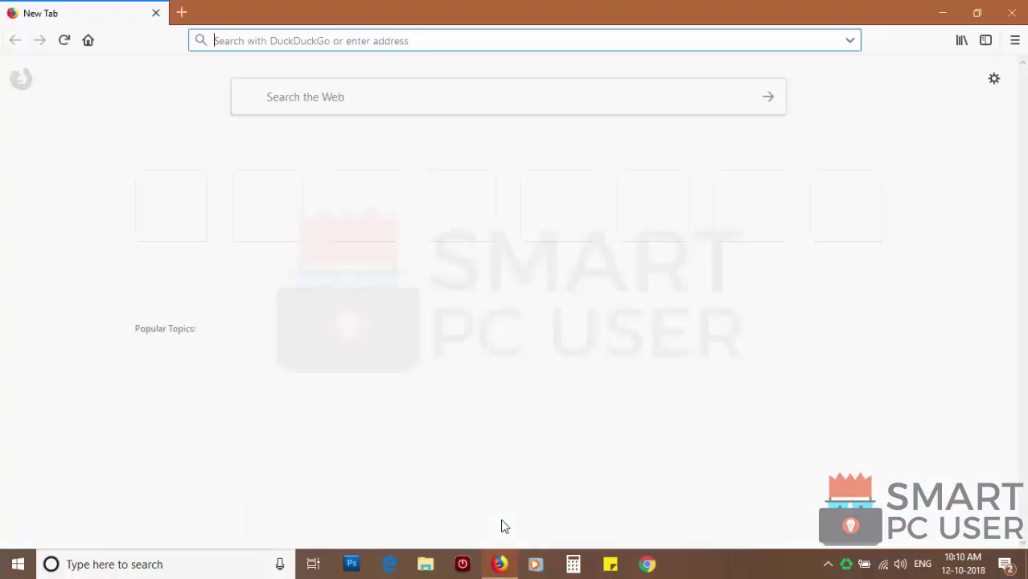
pyautogui.click(1014, 40)
pyautogui.click(888, 443)
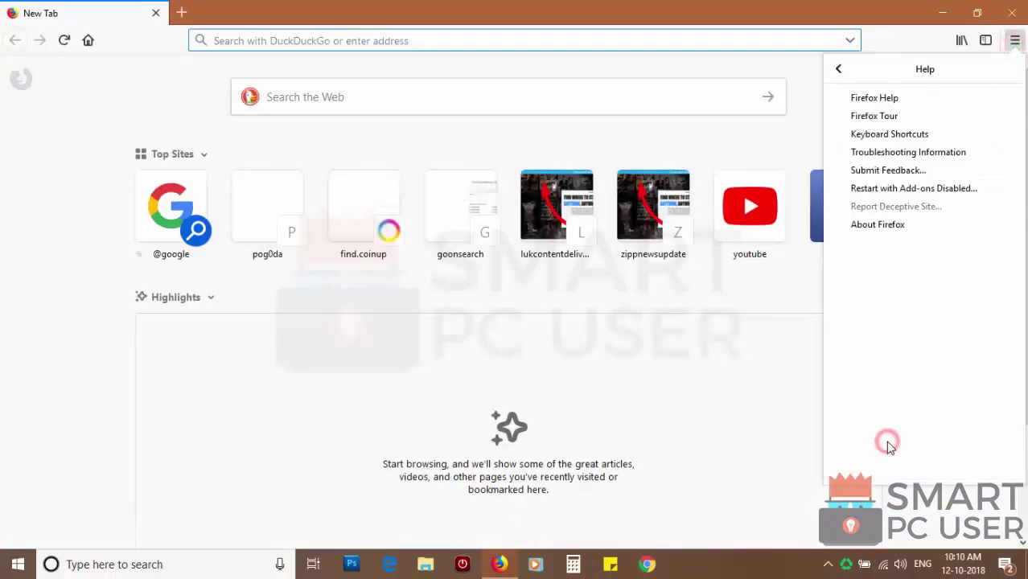
pyautogui.click(891, 160)
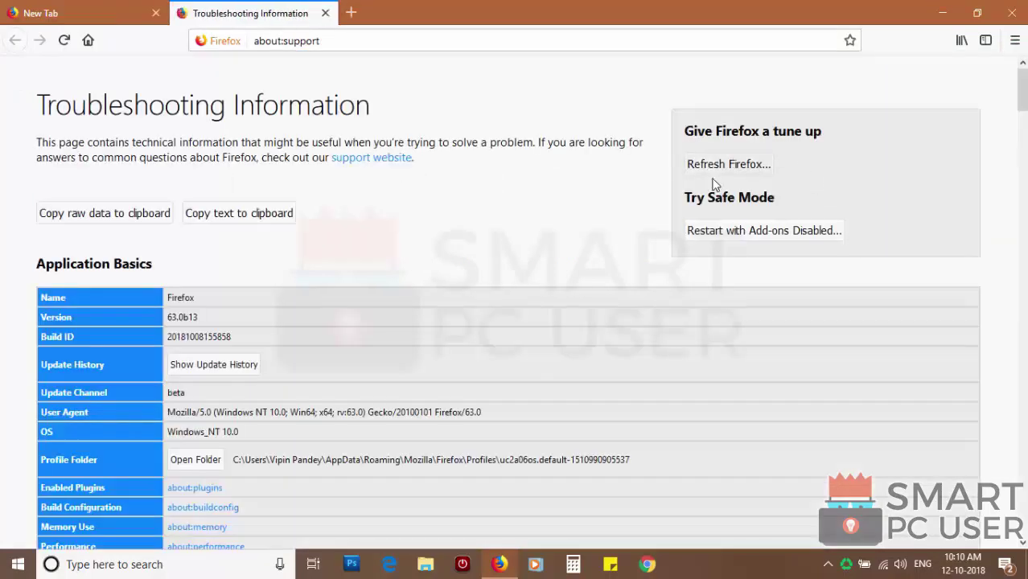
pyautogui.click(728, 163)
pyautogui.click(511, 316)
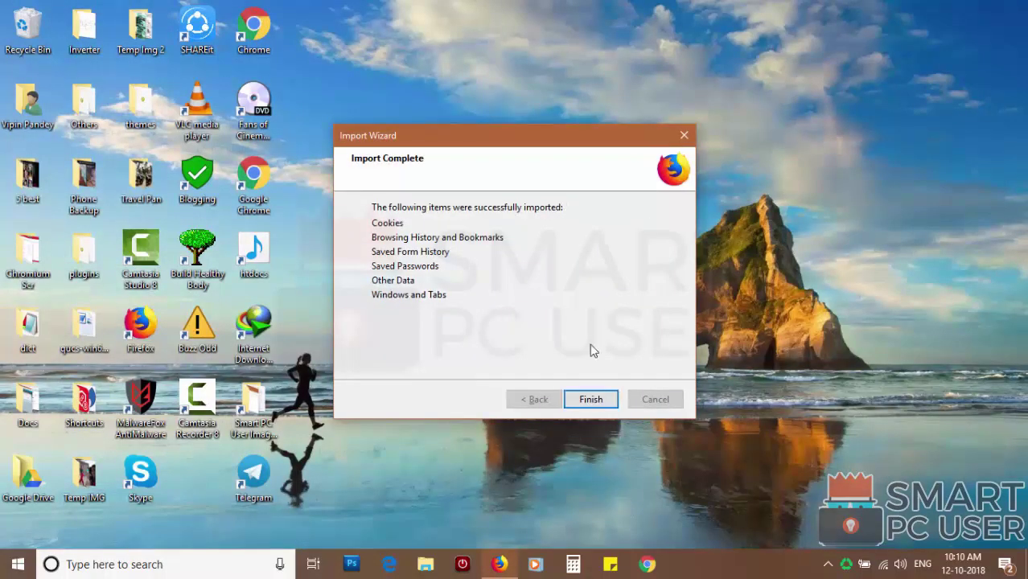
# Finish the Import Wizard, restore only chosen windows and tabs, and start with Let's go!
pyautogui.click(585, 397)
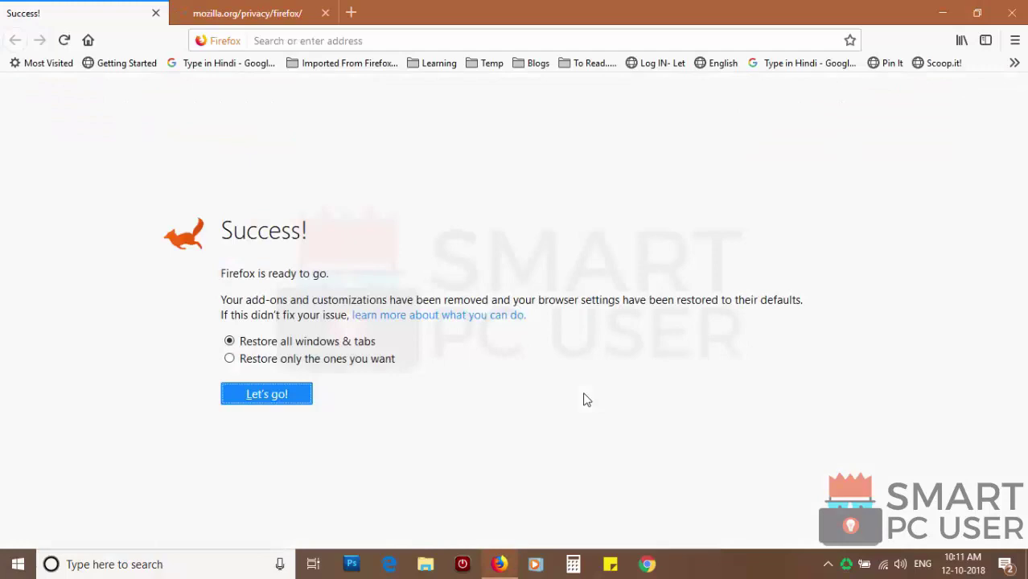
pyautogui.click(287, 359)
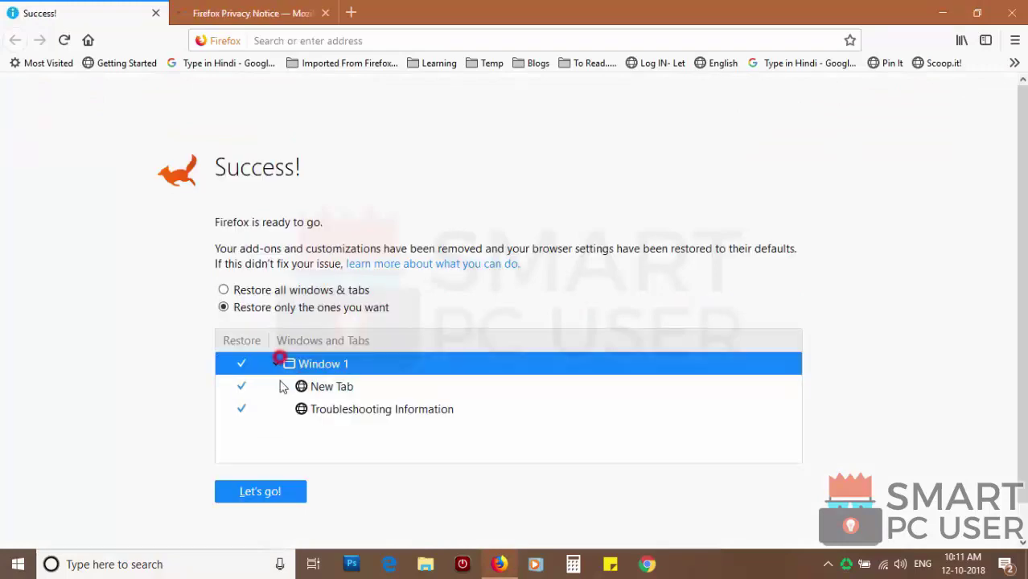
pyautogui.click(262, 489)
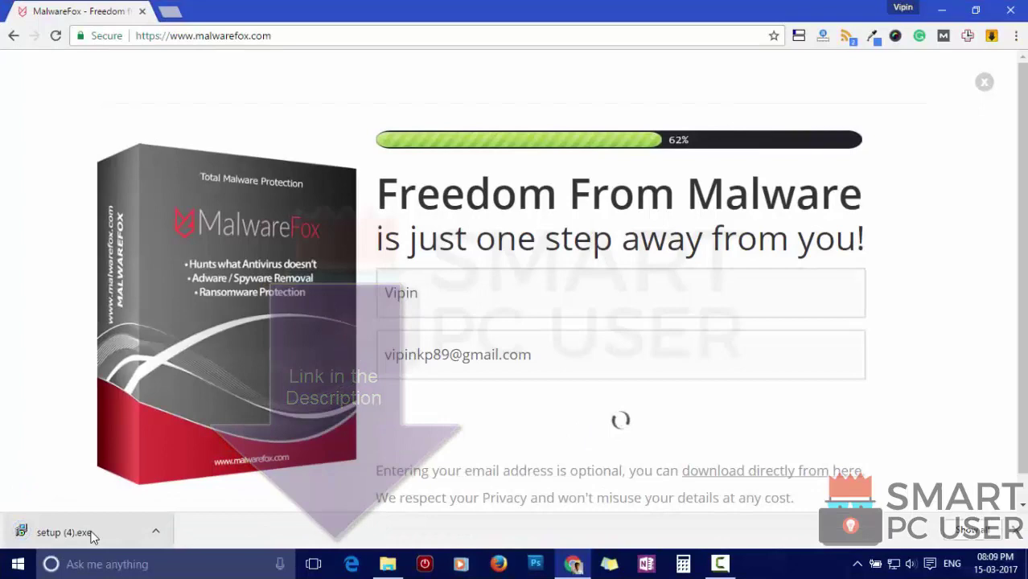
# Run setup (4).exe and install MalwareFox, accepting the license and default install folder.
pyautogui.click(93, 534)
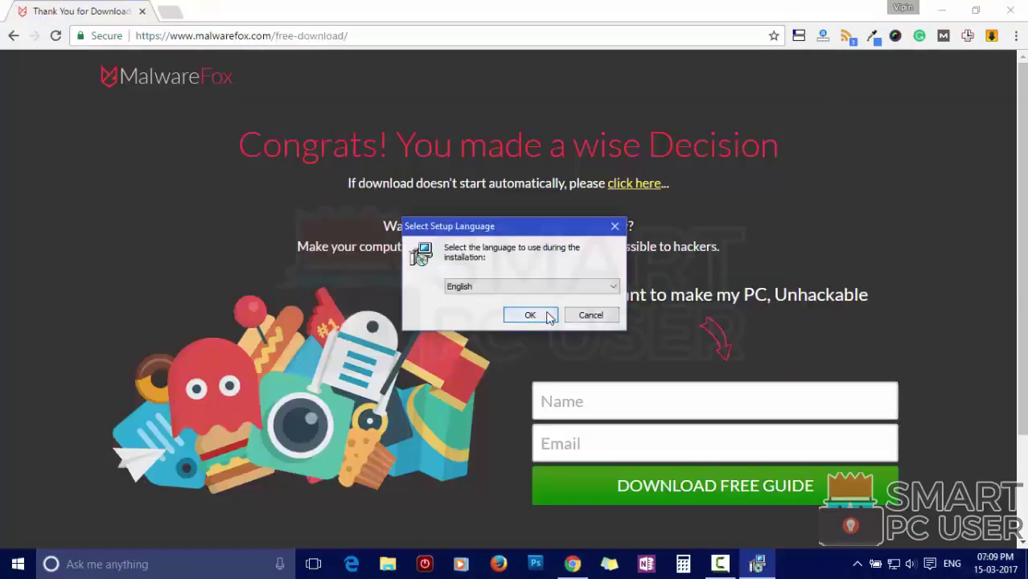
pyautogui.click(546, 315)
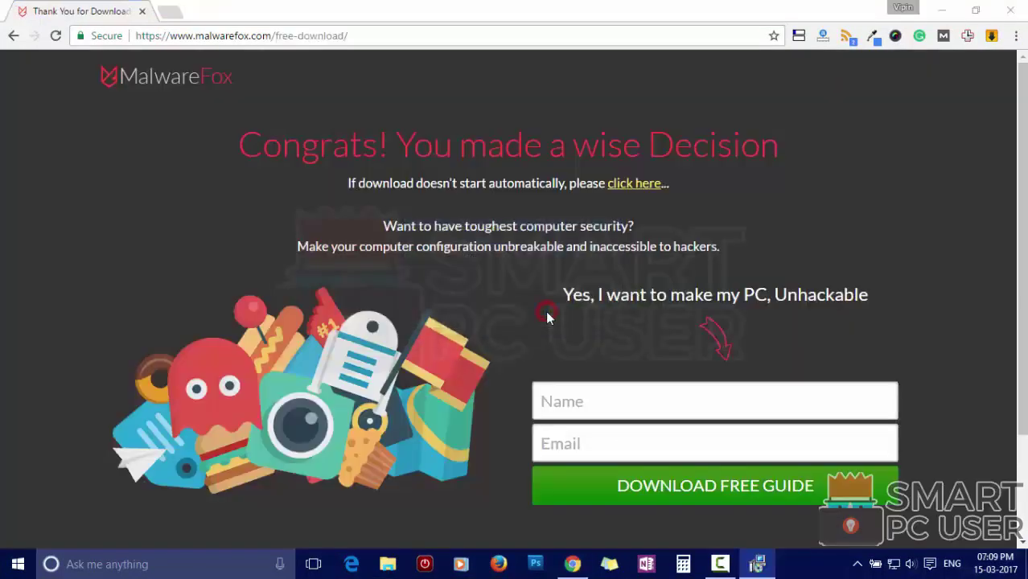
pyautogui.click(605, 406)
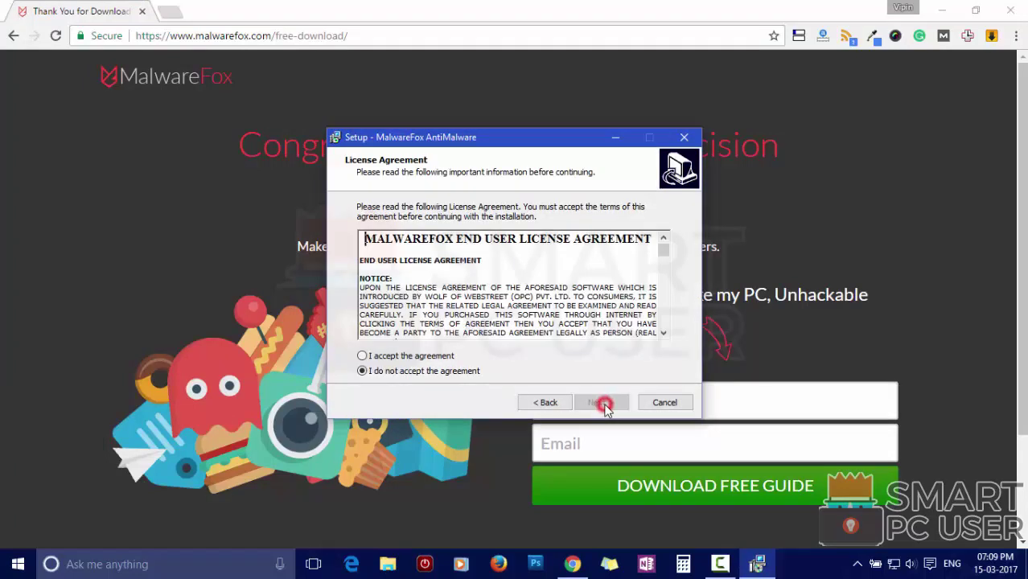
pyautogui.click(406, 356)
pyautogui.click(610, 402)
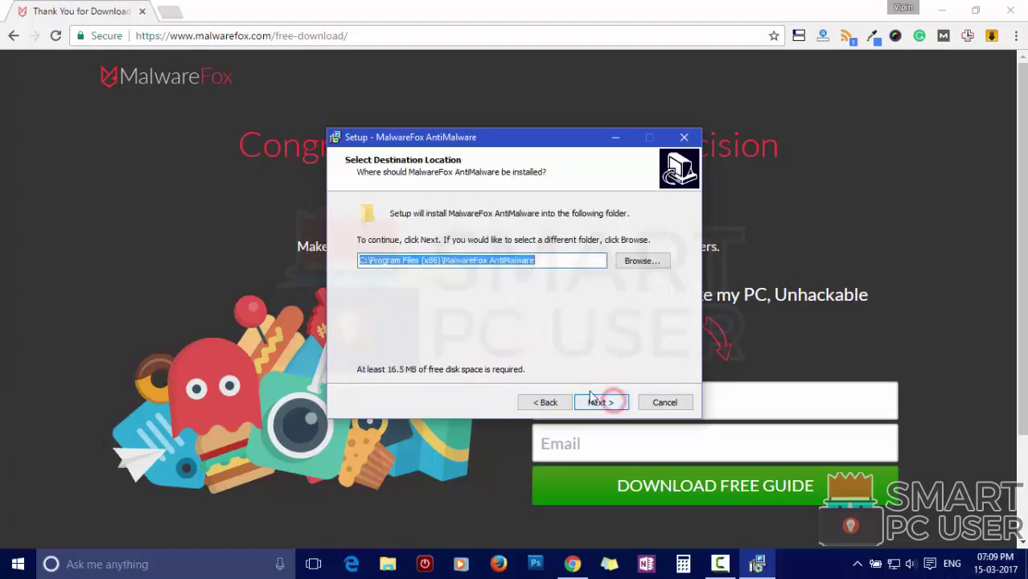
pyautogui.click(599, 402)
pyautogui.click(606, 403)
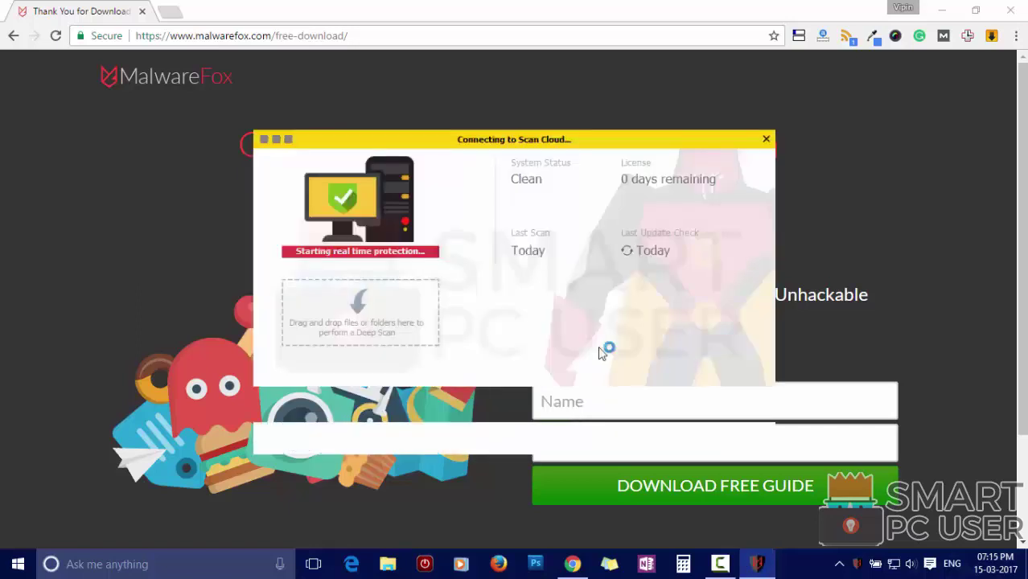
# Update MalwareFox from the new-version notice to version 2.74.206.150.
pyautogui.click(539, 139)
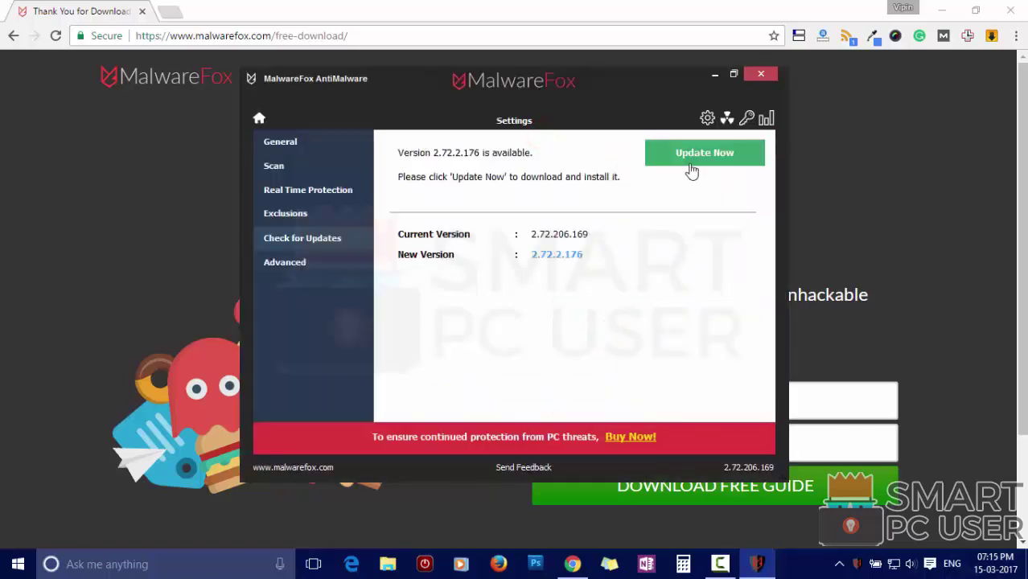
pyautogui.click(698, 160)
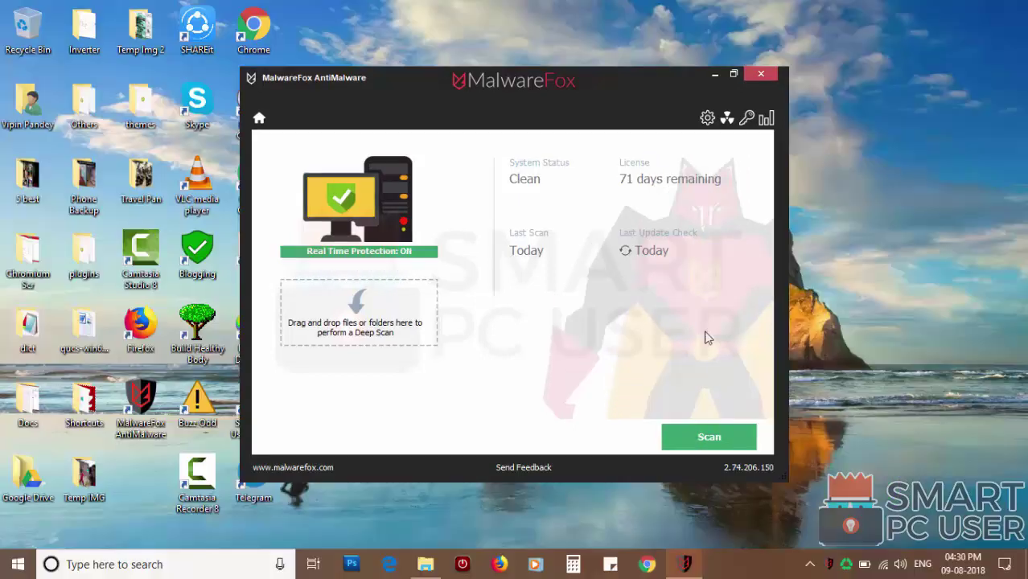
# Run a system scan and repair the four suspicious browser homepage settings found.
pyautogui.click(711, 436)
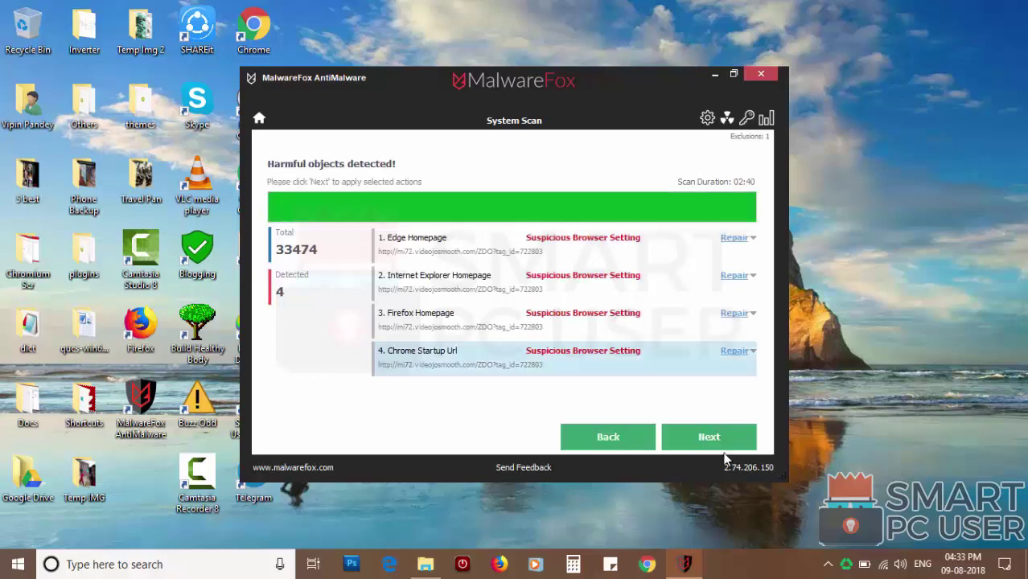
pyautogui.click(747, 447)
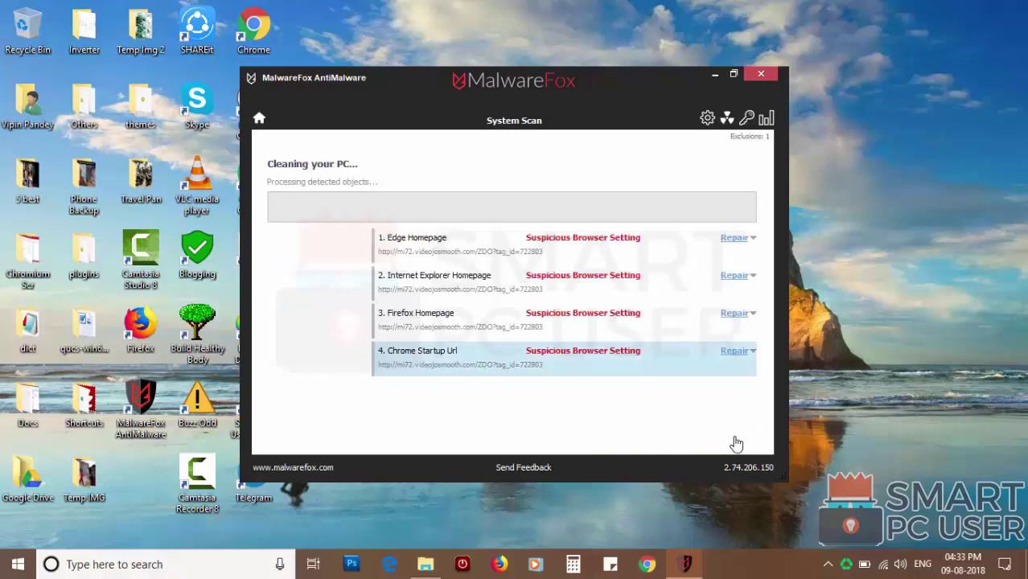